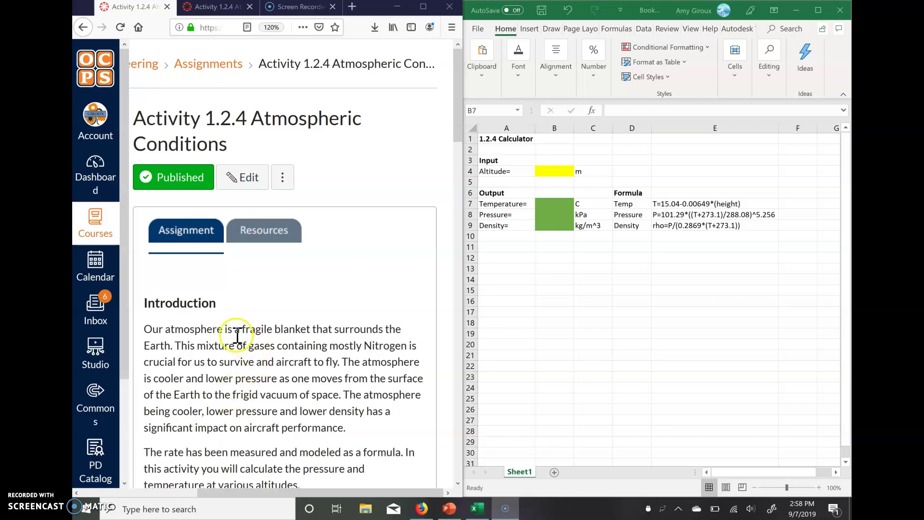
# Scroll to the example calculator where 4,552 m gives -14.50 °C, 57.43 kPa and 0.7740 kg/m^3.
pyautogui.scroll(-3, 279, 299)
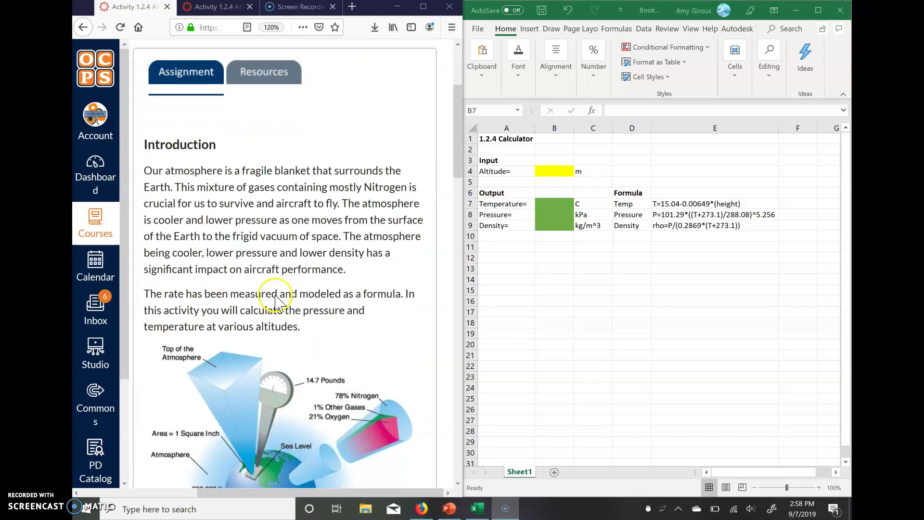
pyautogui.scroll(-10, 275, 296)
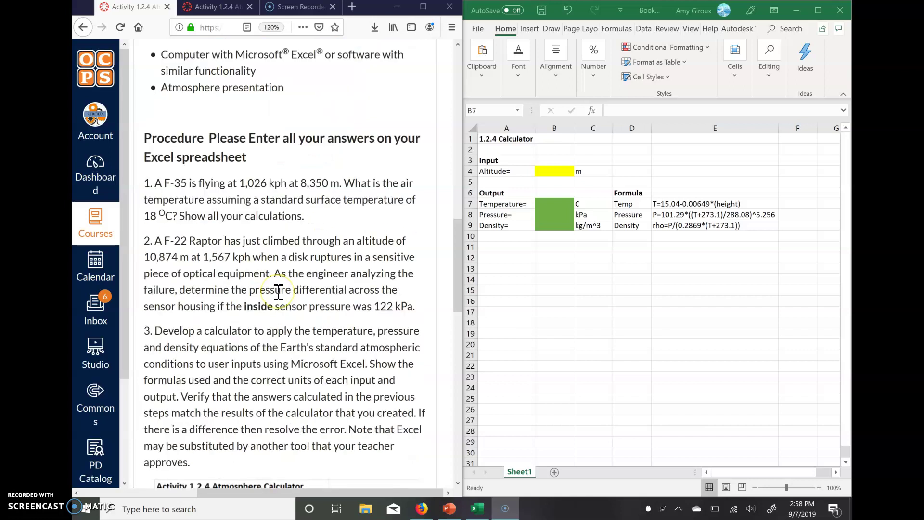
pyautogui.scroll(-6, 278, 292)
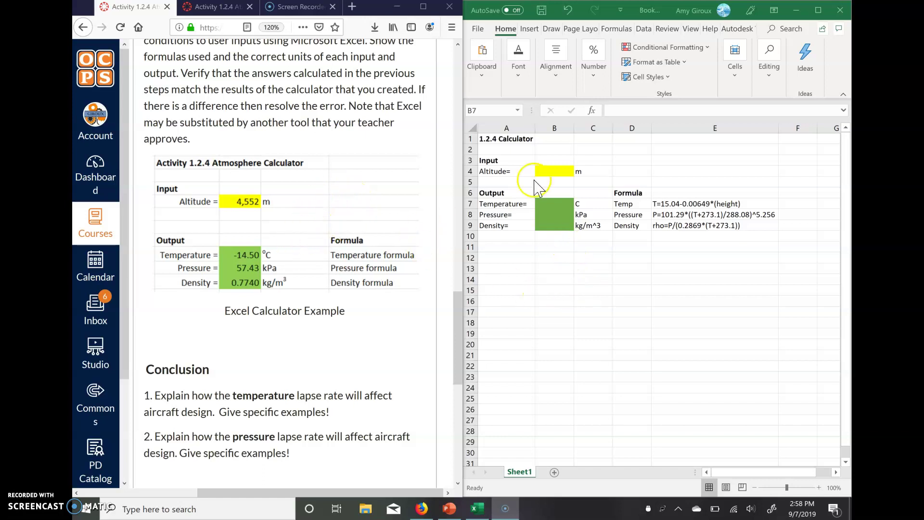
pyautogui.hotkey('alt', 'Tab')
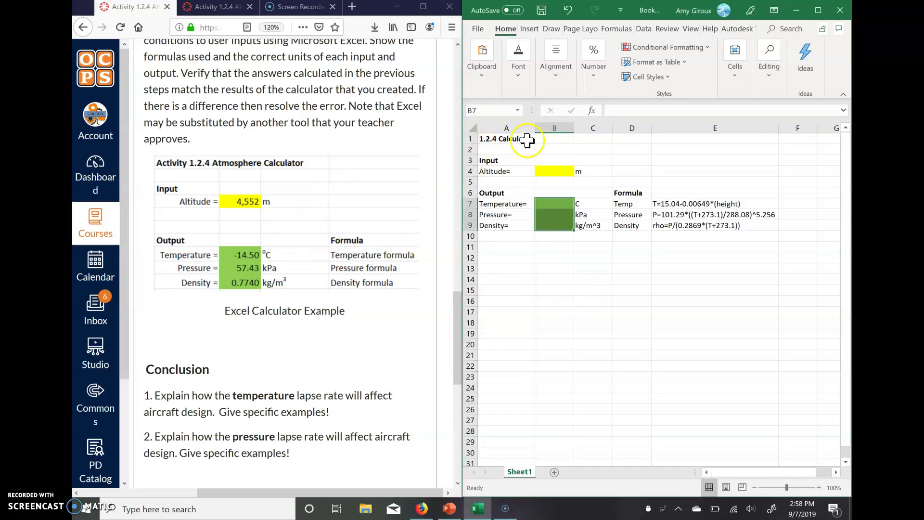
pyautogui.click(519, 148)
pyautogui.click(497, 139)
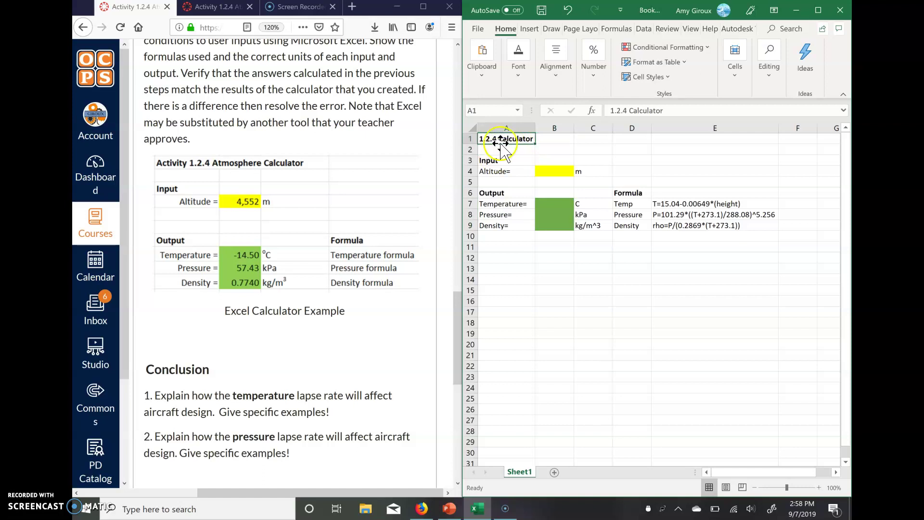
pyautogui.click(506, 223)
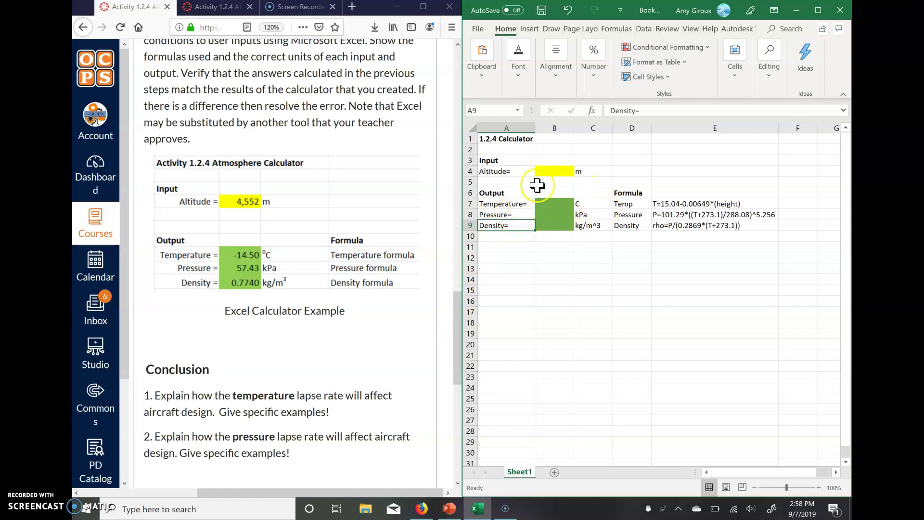
pyautogui.click(552, 171)
pyautogui.click(518, 80)
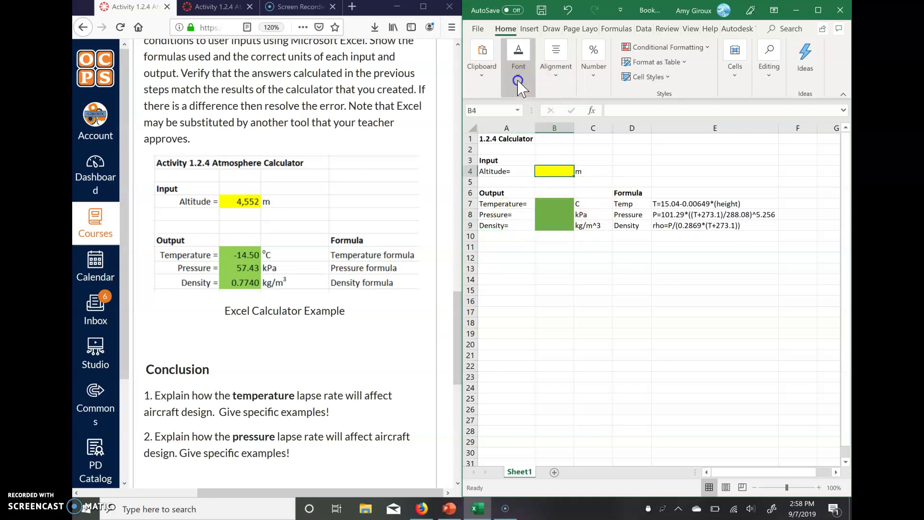
pyautogui.click(611, 138)
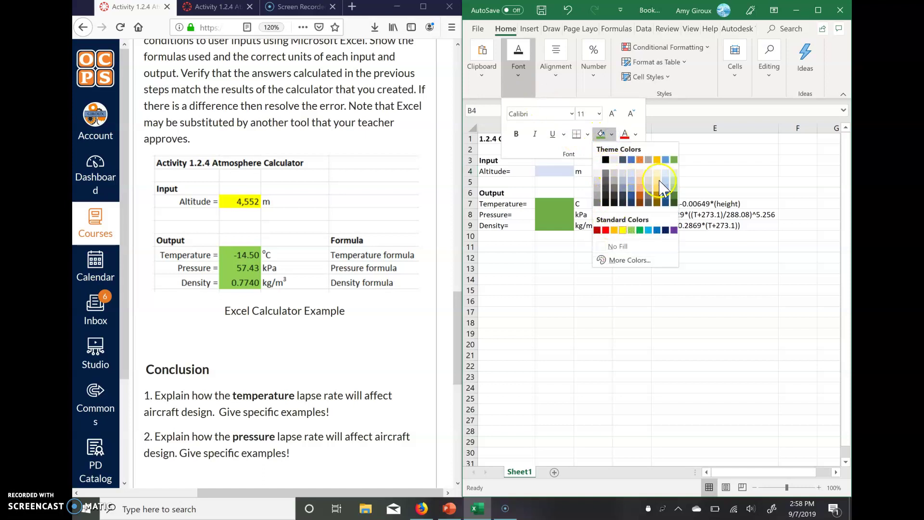
pyautogui.click(623, 230)
pyautogui.click(563, 188)
pyautogui.click(501, 193)
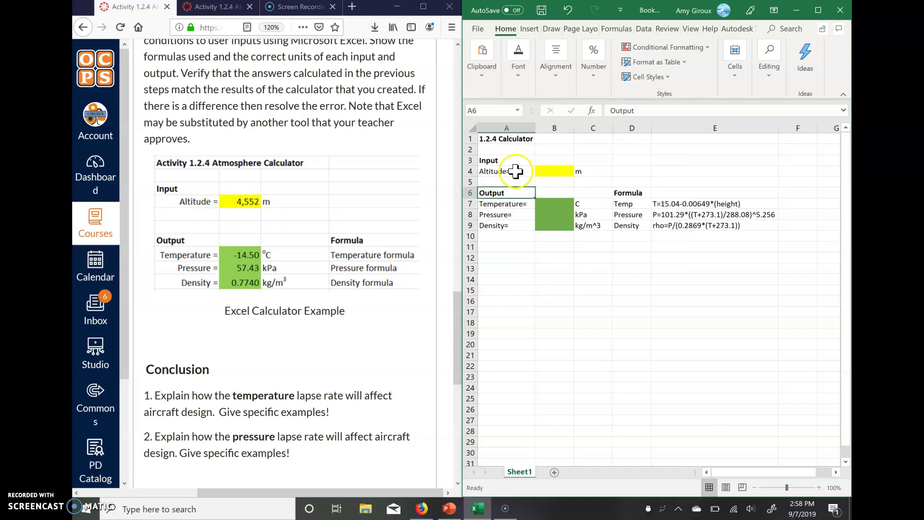
pyautogui.click(518, 60)
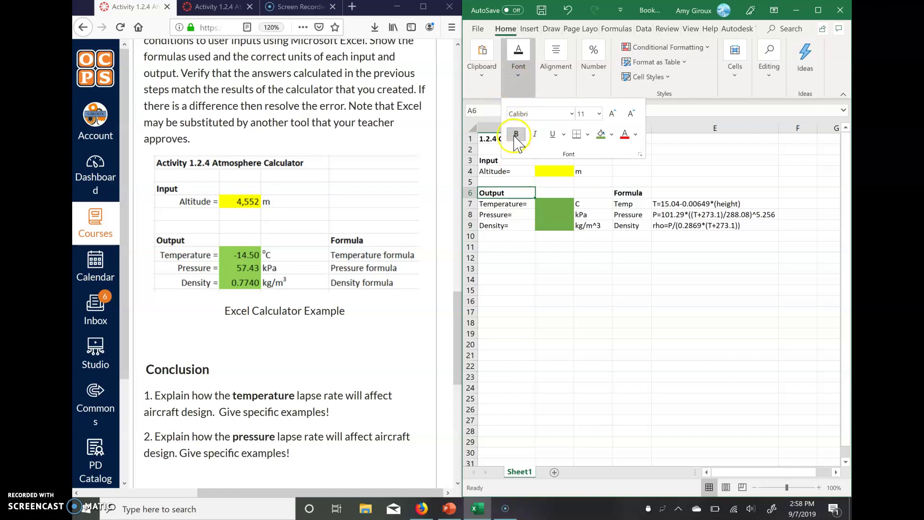
pyautogui.click(610, 279)
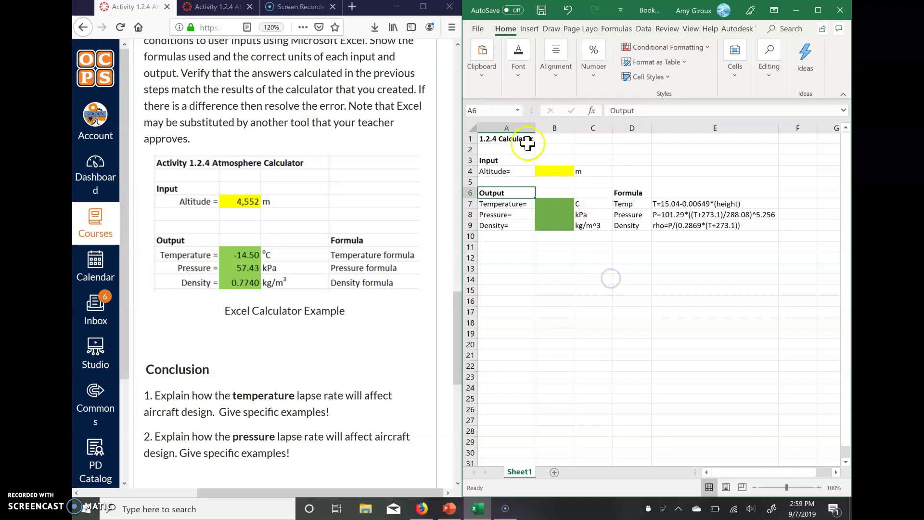
pyautogui.moveTo(535, 128); pyautogui.dragTo(498, 128)
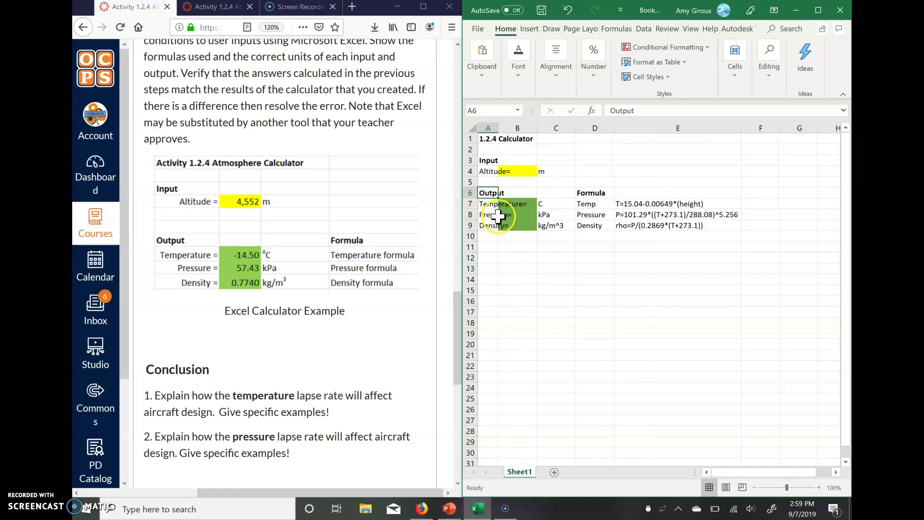
pyautogui.doubleClick(499, 128)
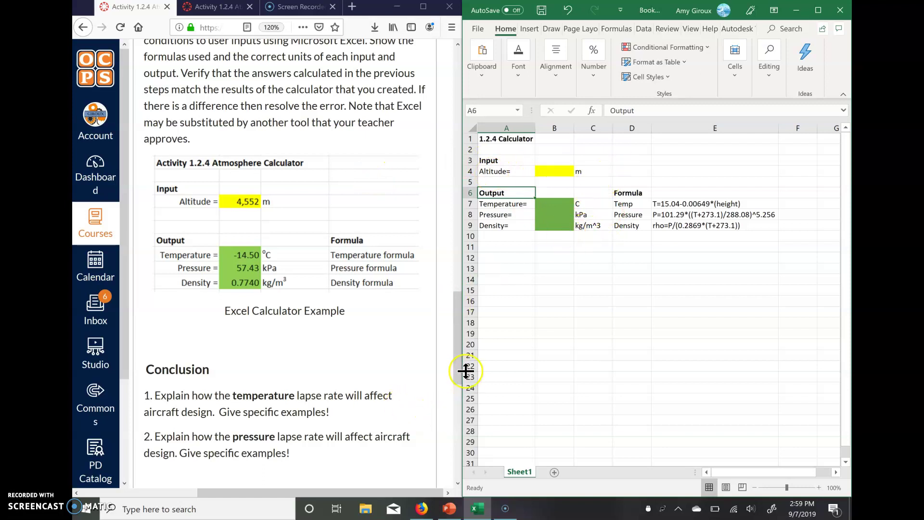
pyautogui.click(448, 516)
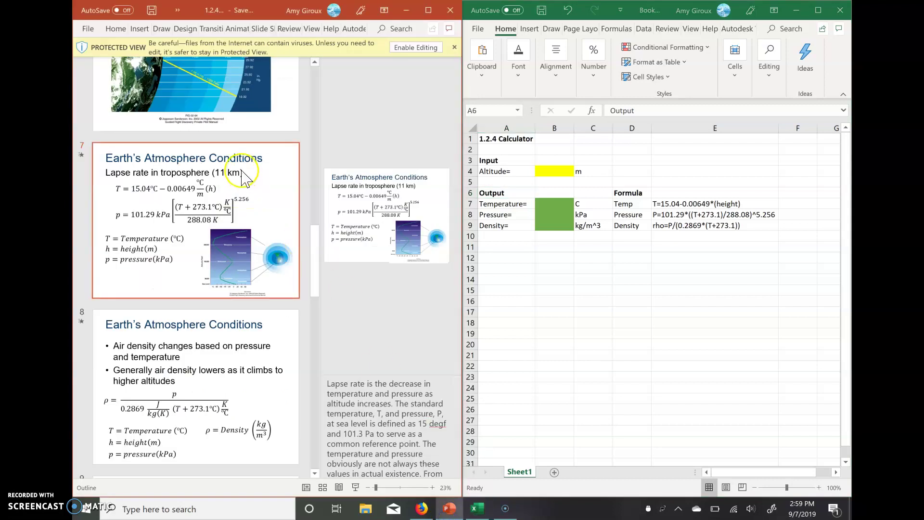
pyautogui.scroll(-5, 239, 229)
pyautogui.scroll(5, 239, 229)
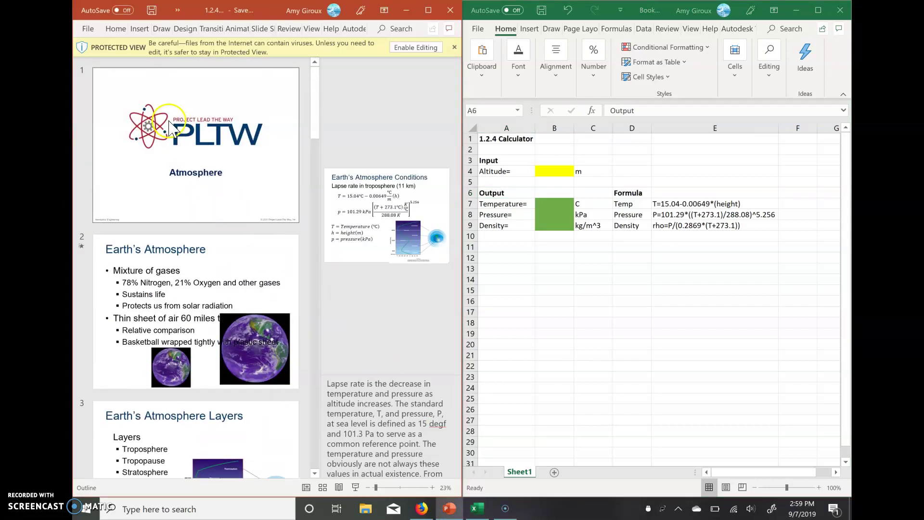
pyautogui.scroll(-5, 214, 307)
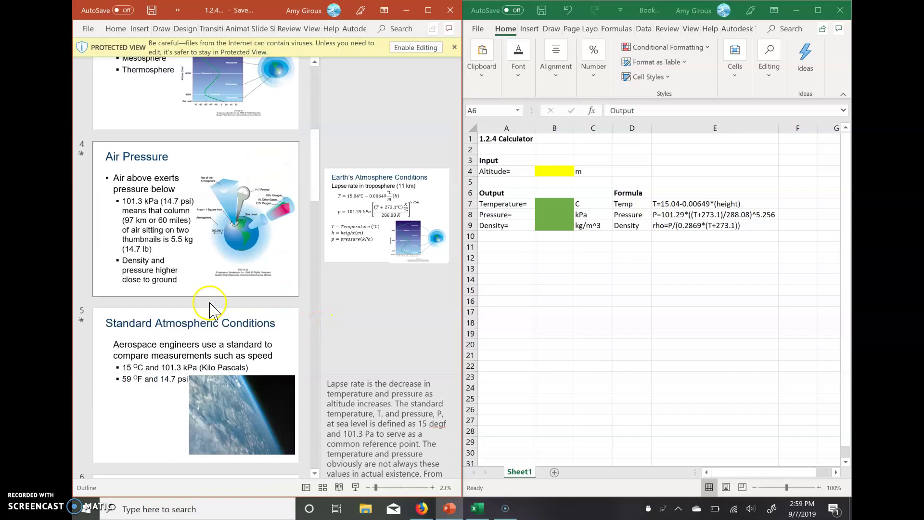
# Look over the assignment's Resources, then return to its Equipment list and Procedure questions.
pyautogui.click(421, 509)
pyautogui.scroll(10, 285, 140)
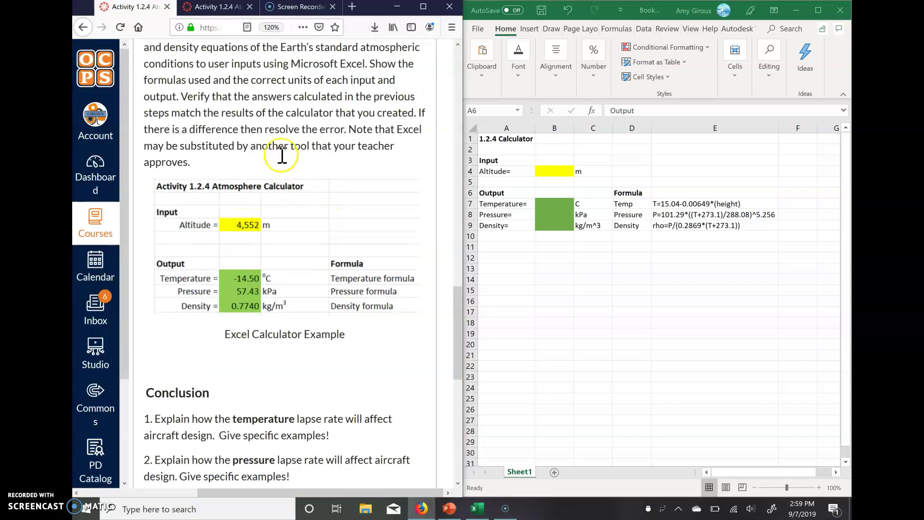
pyautogui.scroll(10, 243, 115)
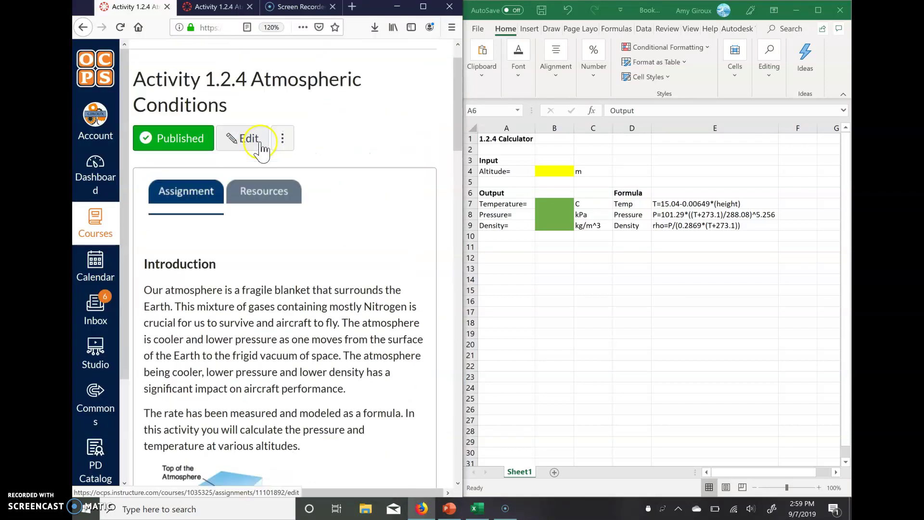
pyautogui.click(252, 236)
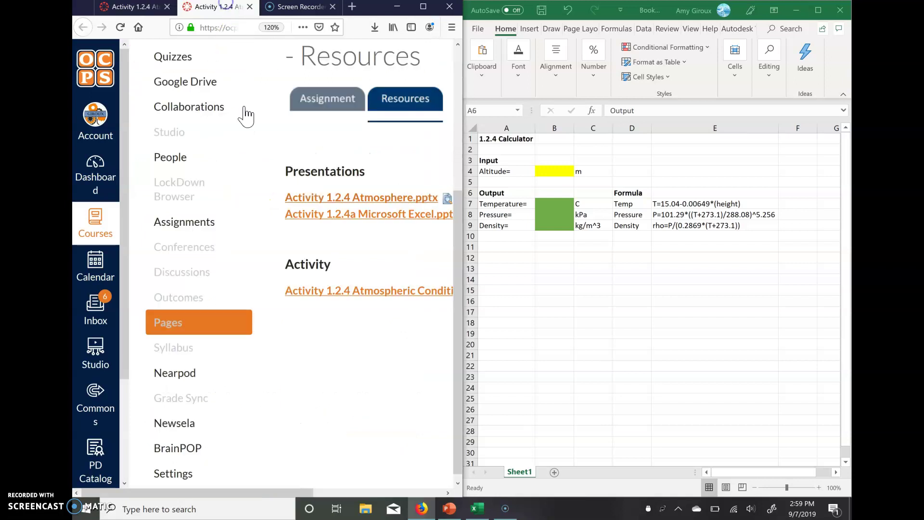
pyautogui.click(127, 7)
pyautogui.scroll(-10, 331, 337)
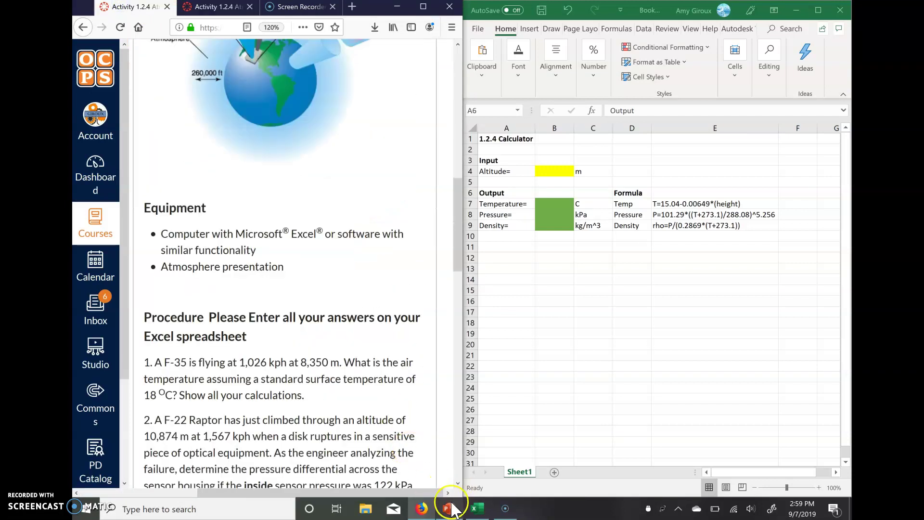
# Show PowerPoint slide 7 with the troposphere lapse-rate temperature and pressure formulas.
pyautogui.hotkey('alt', 'Tab')
pyautogui.scroll(-10, 183, 212)
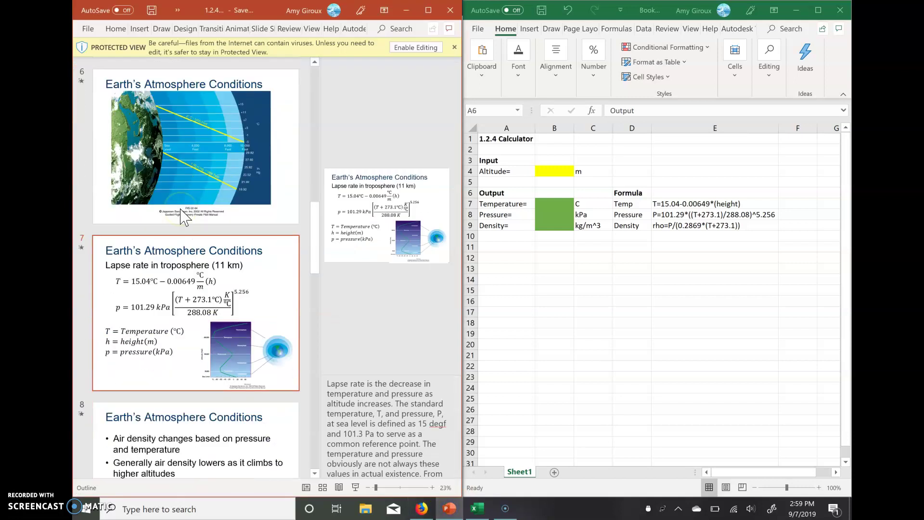
pyautogui.scroll(-4, 192, 165)
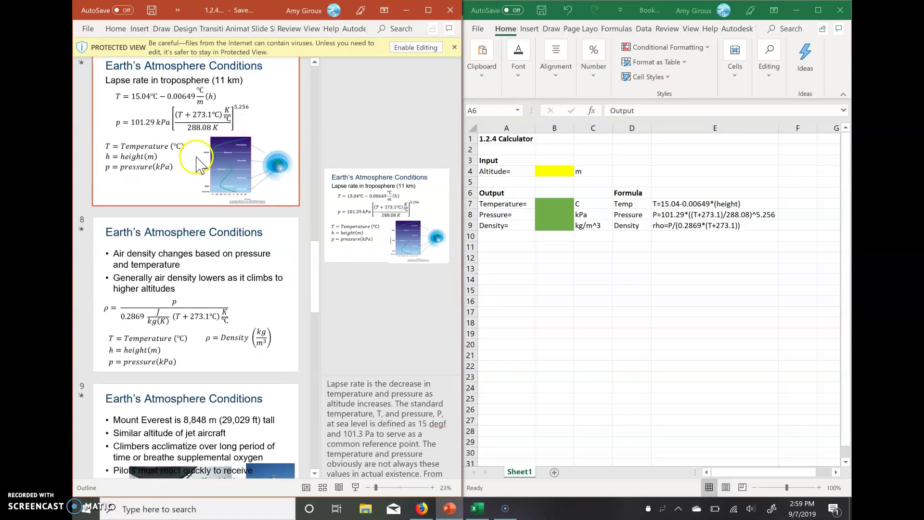
pyautogui.scroll(4, 166, 192)
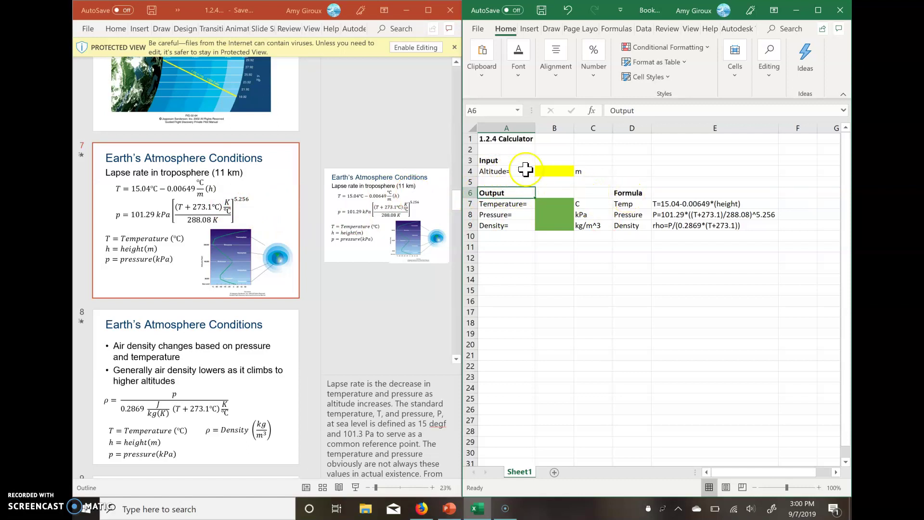
# Enter the temperature formula =15.04-0.00649*B4 in B7, which shows 15.04.
pyautogui.click(552, 171)
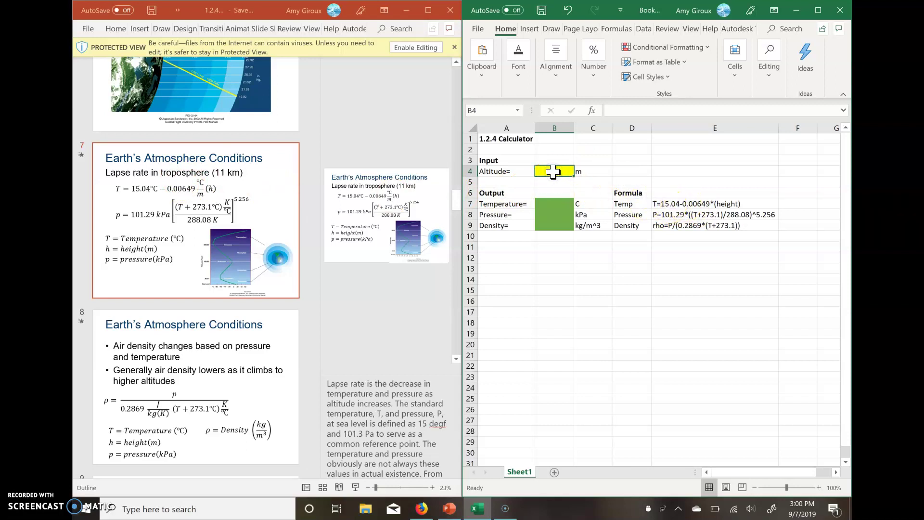
pyautogui.click(546, 205)
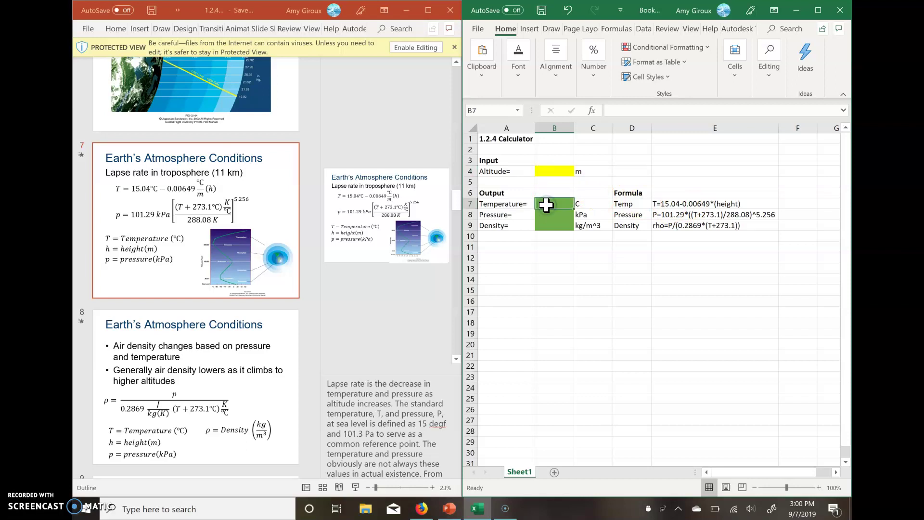
pyautogui.write('=15.04-0.00649*')
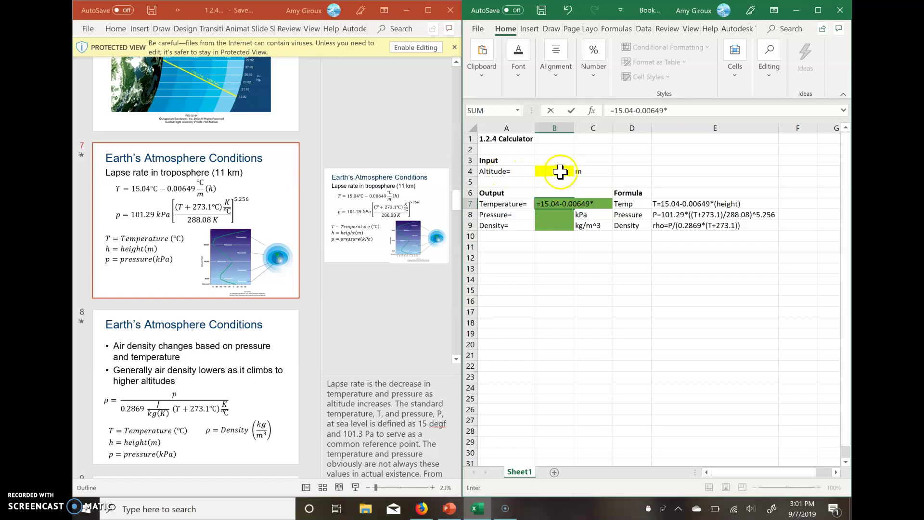
pyautogui.click(560, 171)
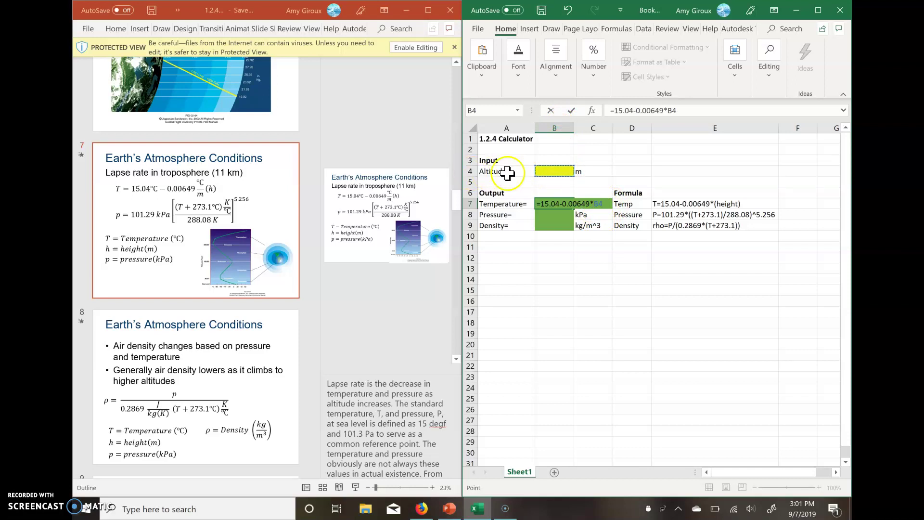
pyautogui.press('Return')
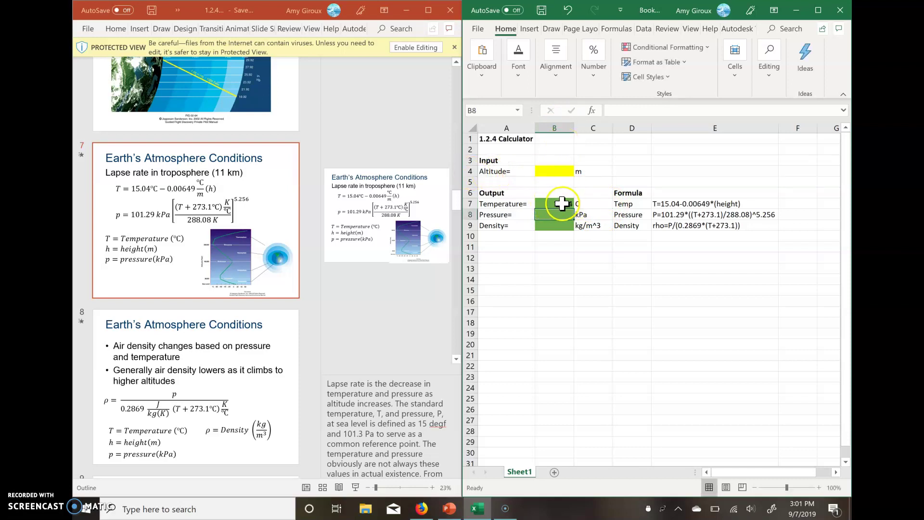
pyautogui.click(552, 203)
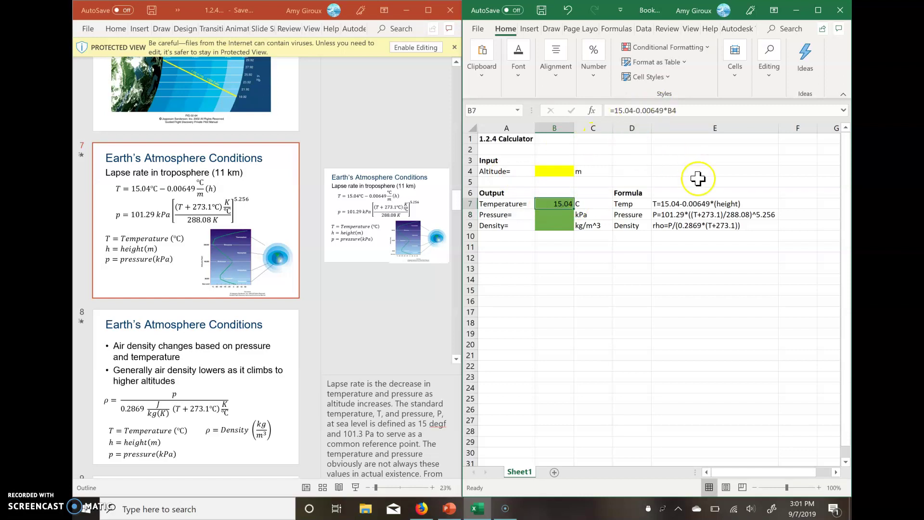
# Enter 3000 as the altitude in B4, recalculating the temperature to -4.43 °C.
pyautogui.click(555, 169)
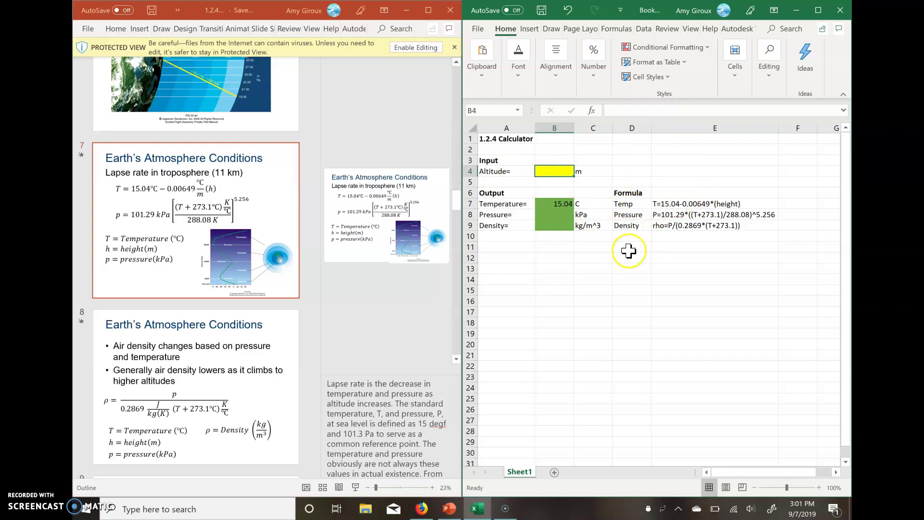
pyautogui.write('3000')
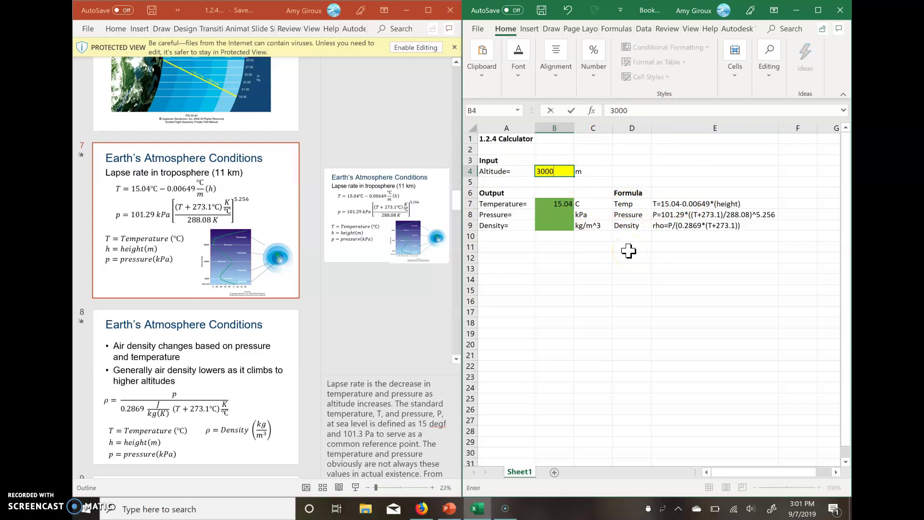
pyautogui.press('Return')
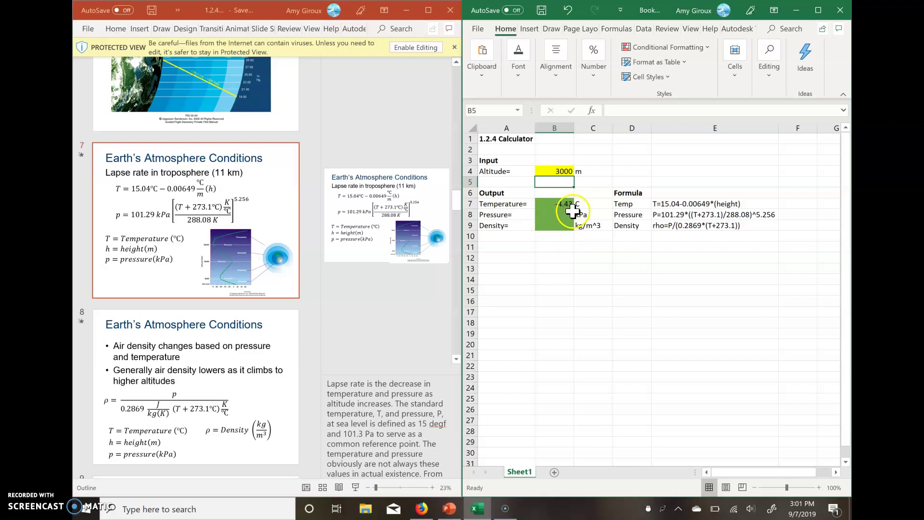
# Enter the pressure formula =101.29*((B7+273.1)/288.08)^5.256 in B8 and reopen it for editing.
pyautogui.click(553, 212)
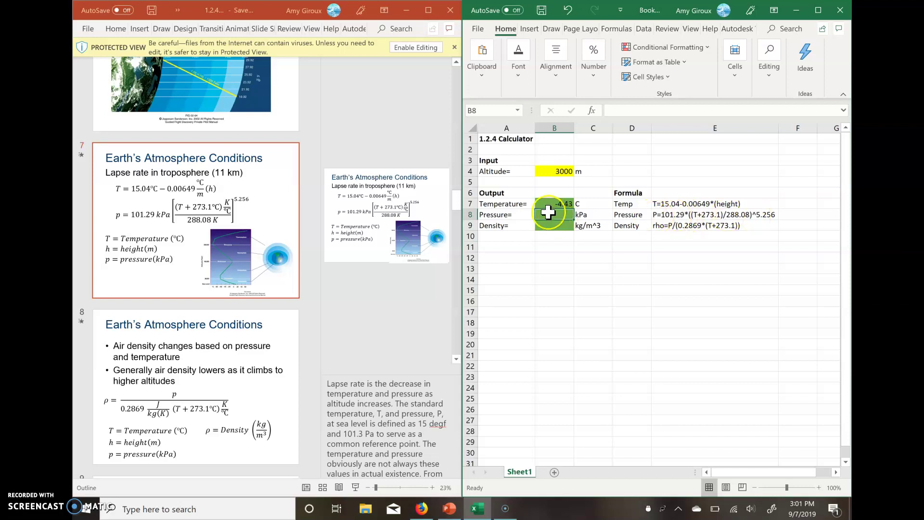
pyautogui.write('=101.29')
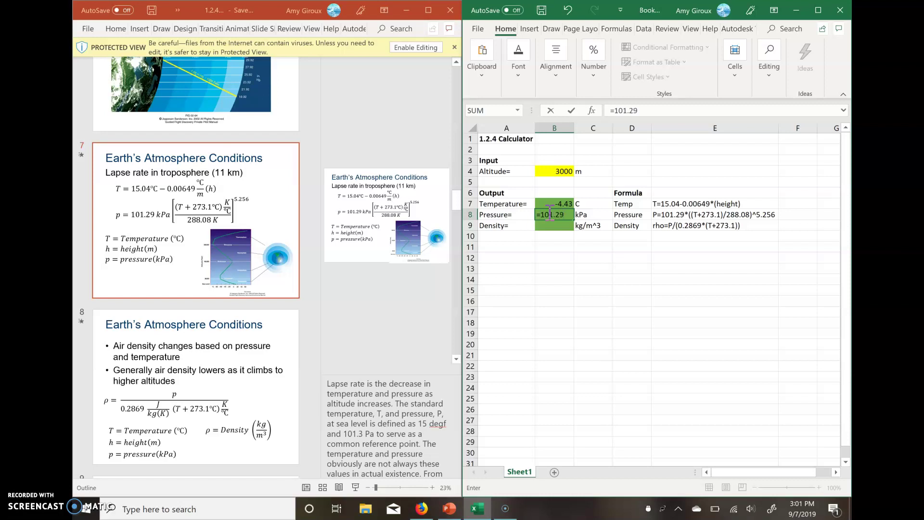
pyautogui.click(674, 190)
pyautogui.write('*((')
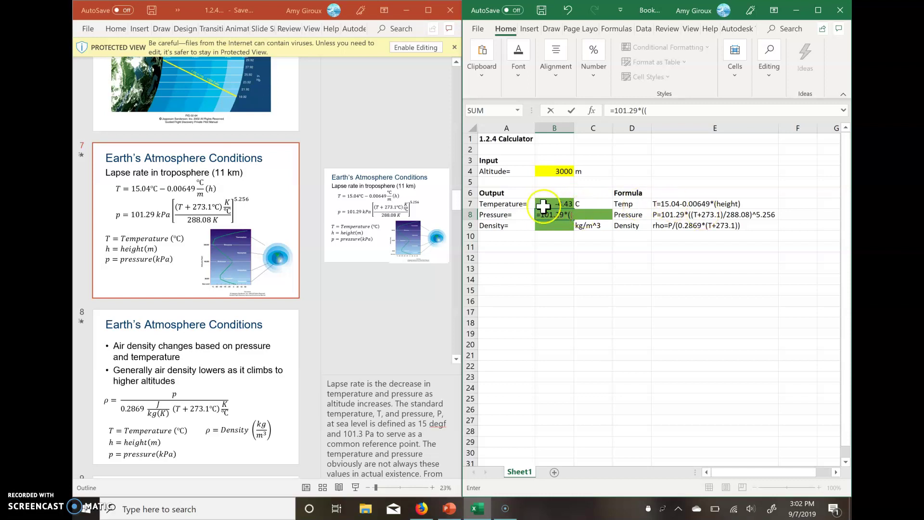
pyautogui.click(558, 202)
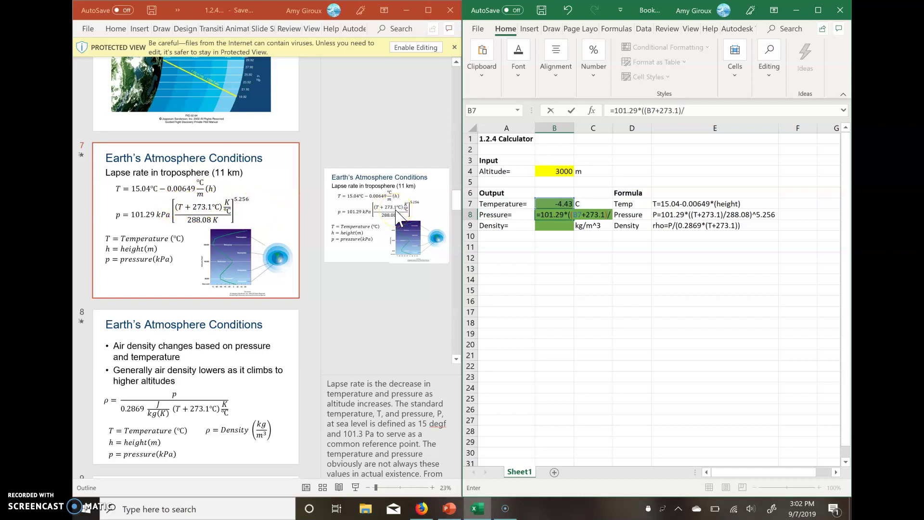
pyautogui.write('288.08)^5')
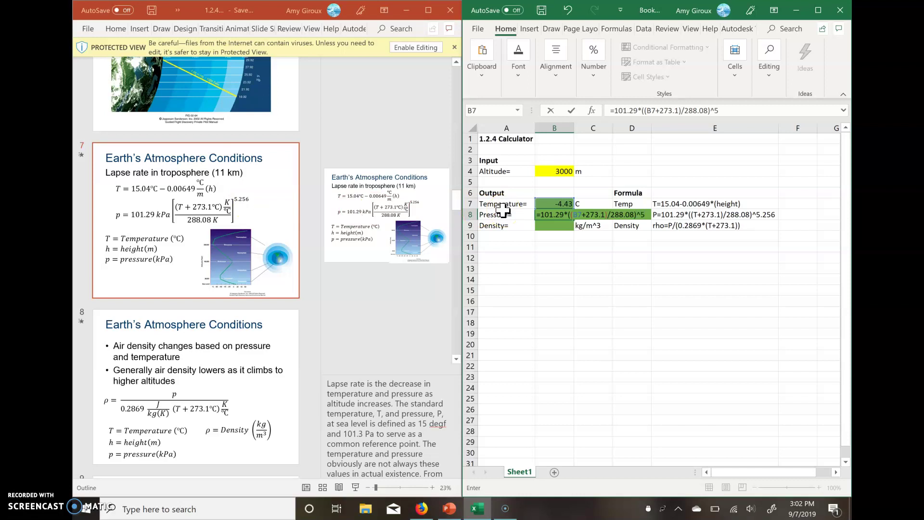
pyautogui.write('256')
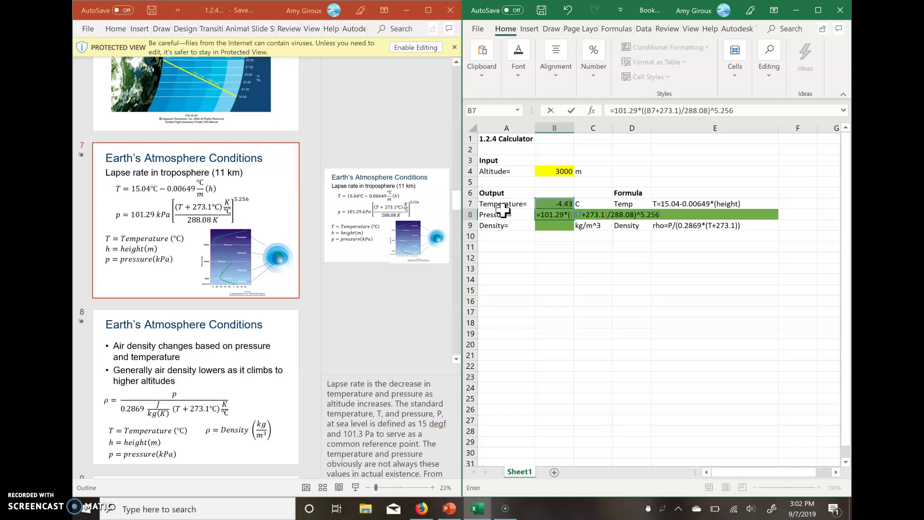
pyautogui.press('Return')
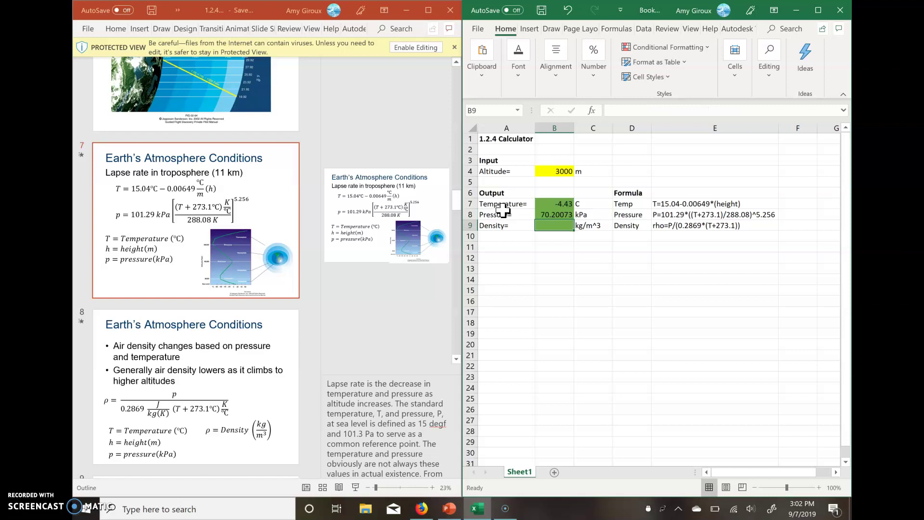
pyautogui.click(553, 215)
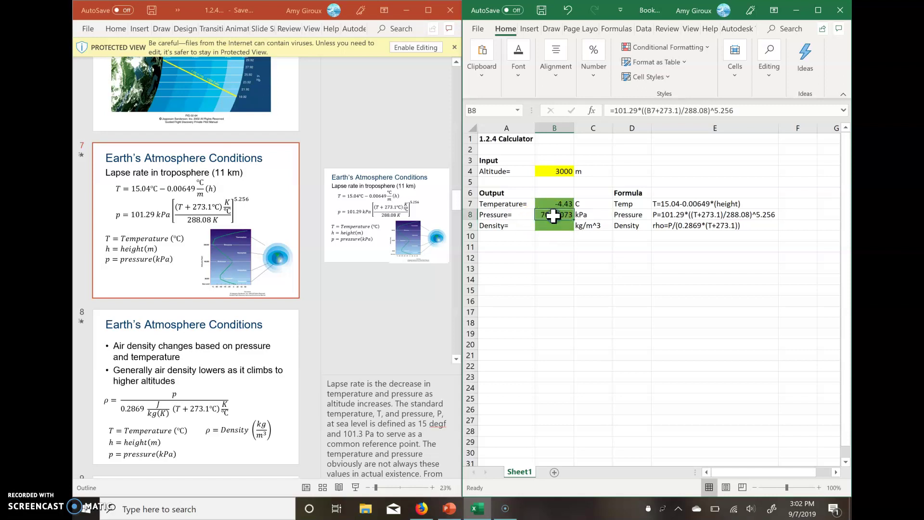
pyautogui.click(643, 112)
# Delete the extra multiplication sign in B8 and accept Excel's suggested formula correction.
pyautogui.press('BackSpace')
pyautogui.press('Return')
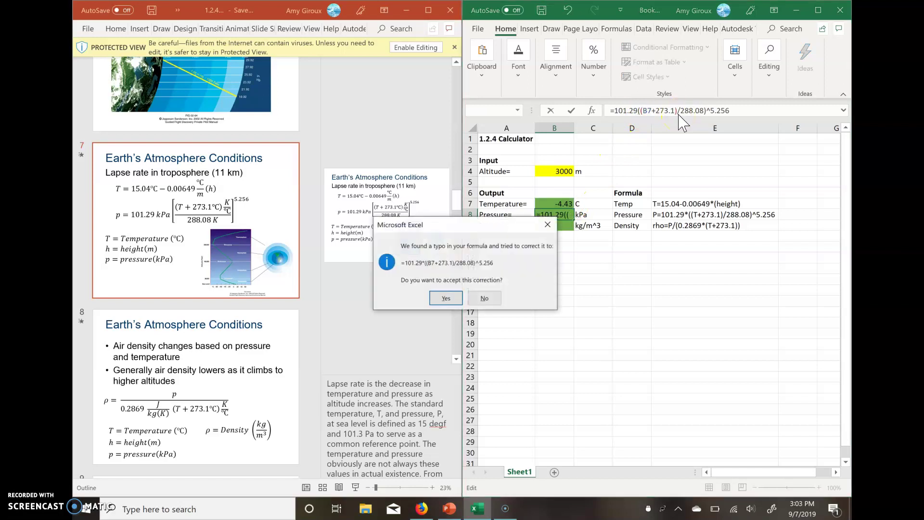
pyautogui.click(444, 297)
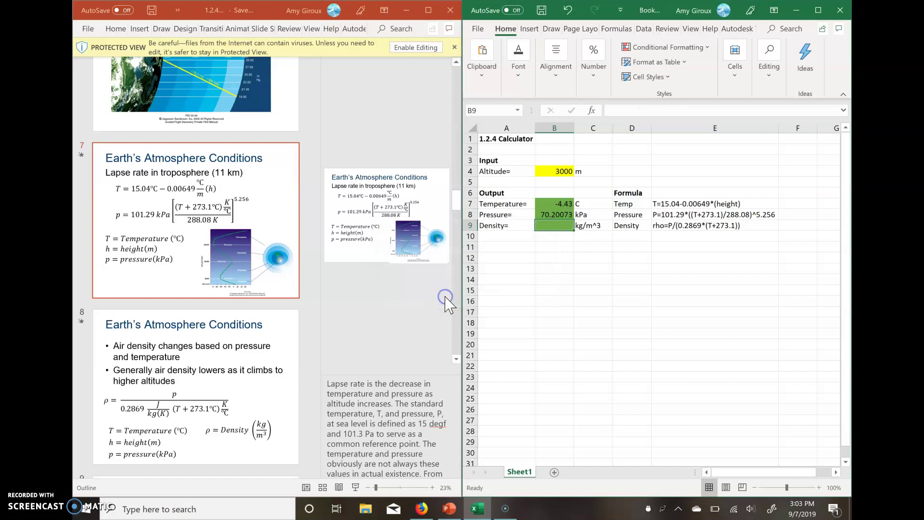
# Remove the stray D2 reference from the B8 formula, restoring 70.20073 kPa.
pyautogui.click(566, 215)
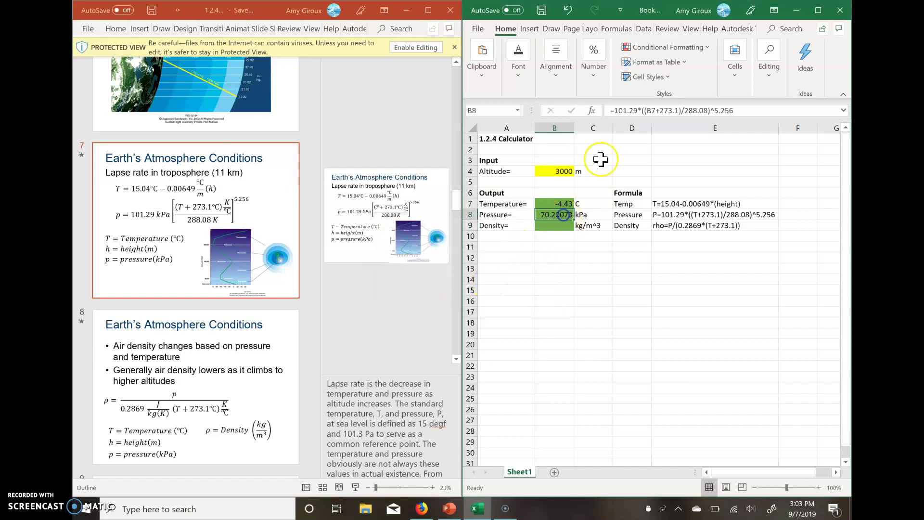
pyautogui.click(642, 110)
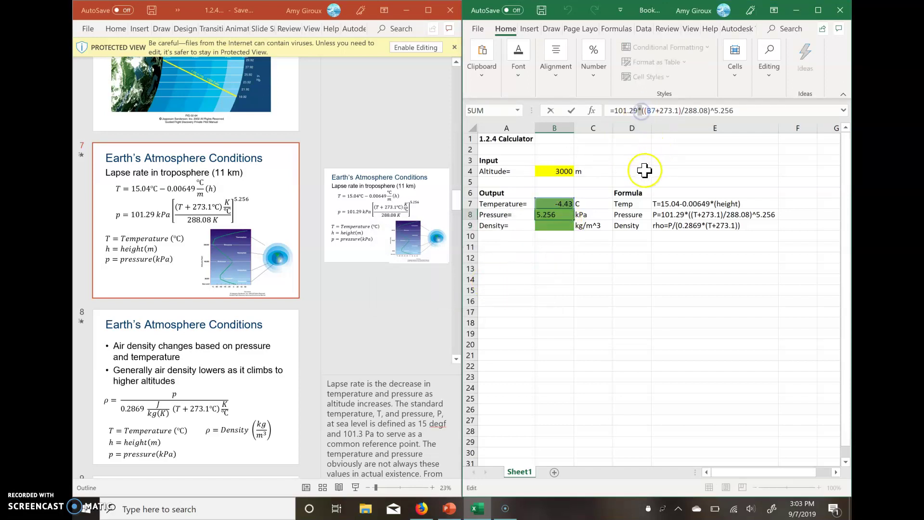
pyautogui.click(712, 110)
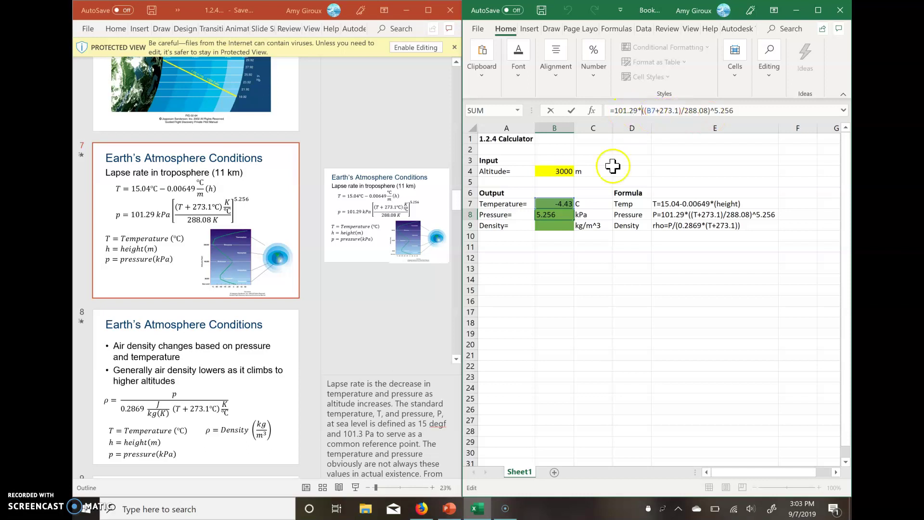
pyautogui.click(626, 153)
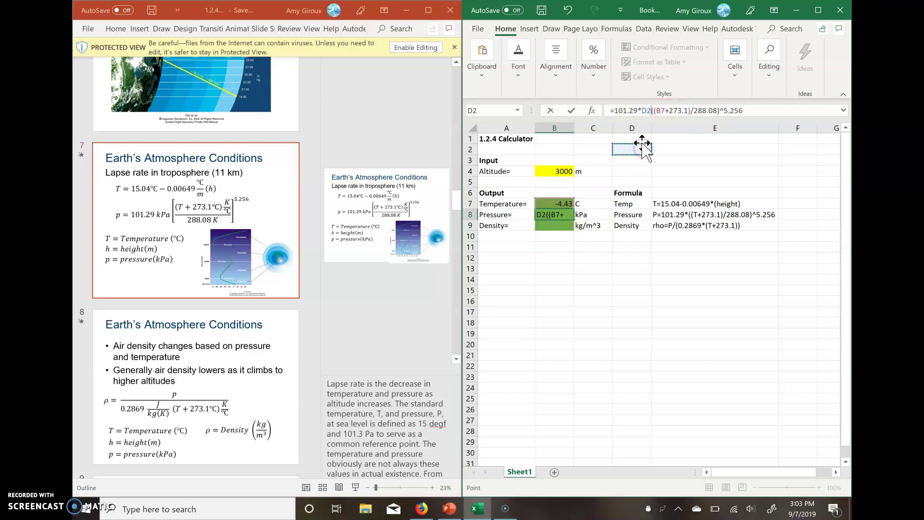
pyautogui.press('BackSpace')
pyautogui.press('BackSpace')
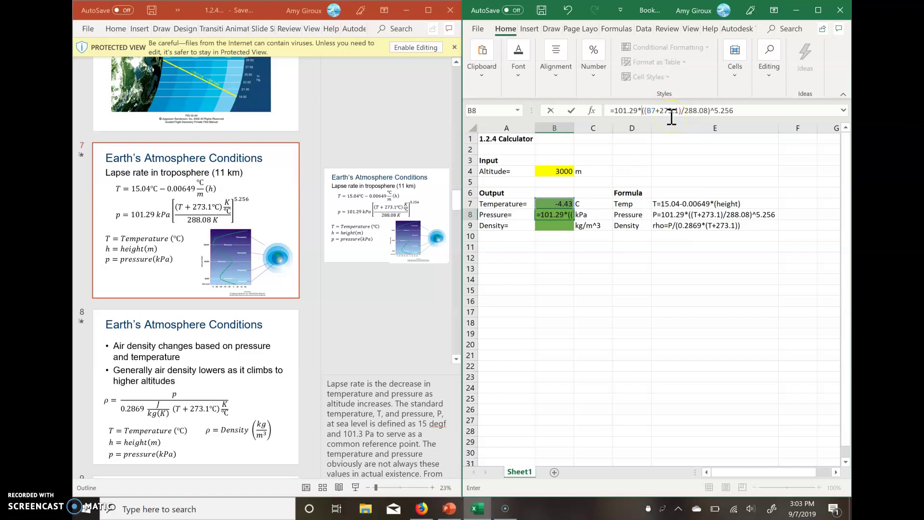
pyautogui.press('Return')
pyautogui.click(554, 214)
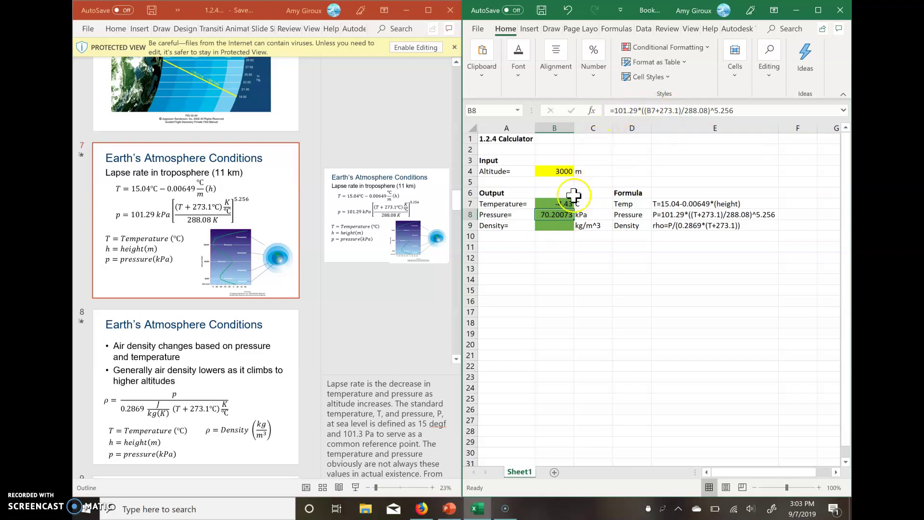
# Enter the density formula =B8/(0.2869*(B7+273.1)) in B9, giving 0.910735 kg/m^3.
pyautogui.click(549, 226)
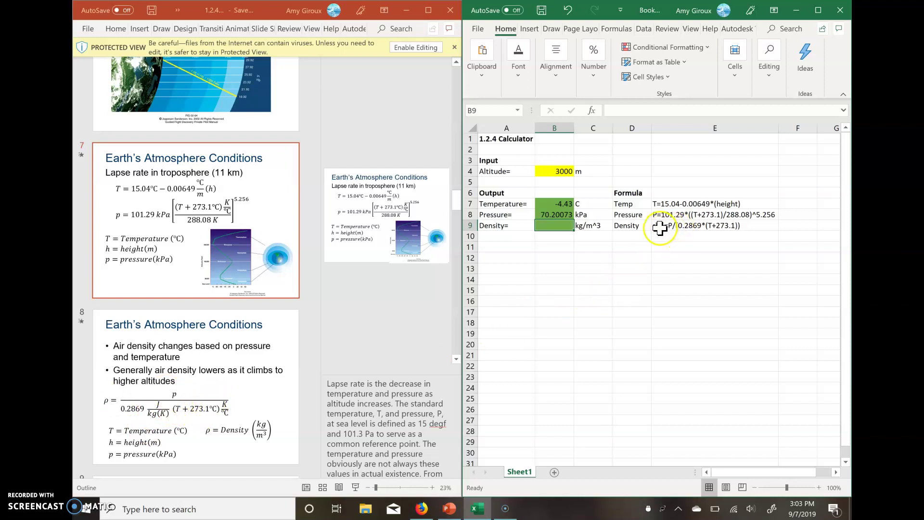
pyautogui.doubleClick(562, 231)
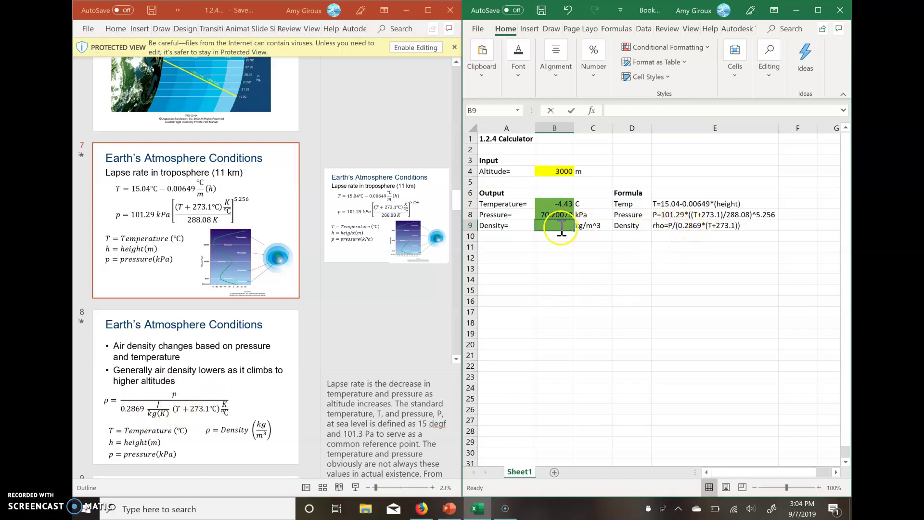
pyautogui.write('=')
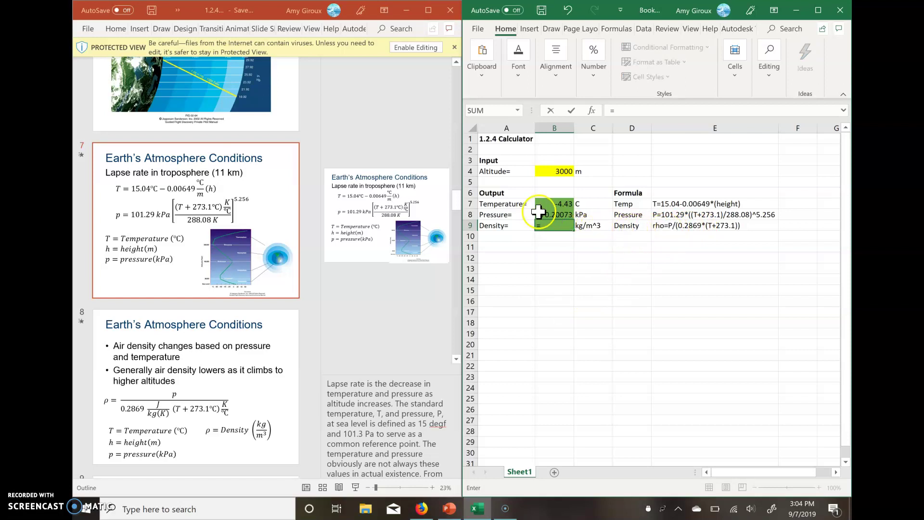
pyautogui.click(553, 213)
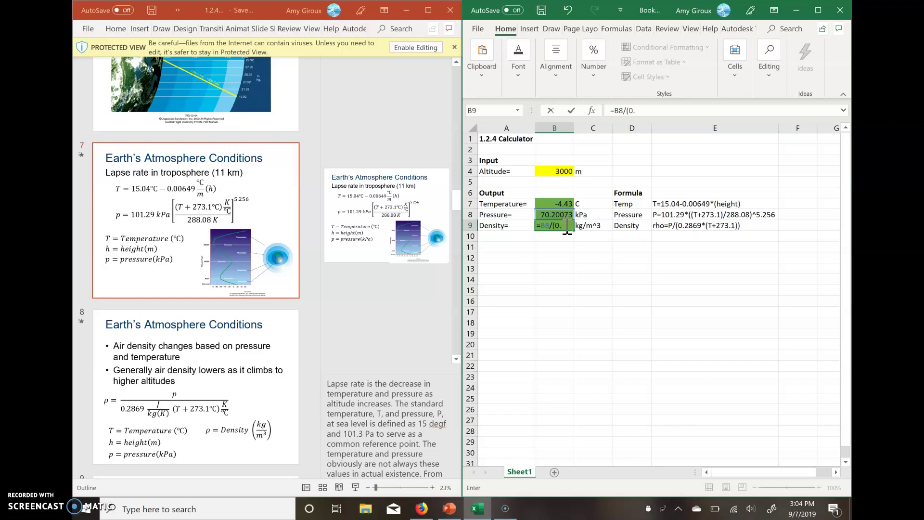
pyautogui.write('69')
pyautogui.click(611, 216)
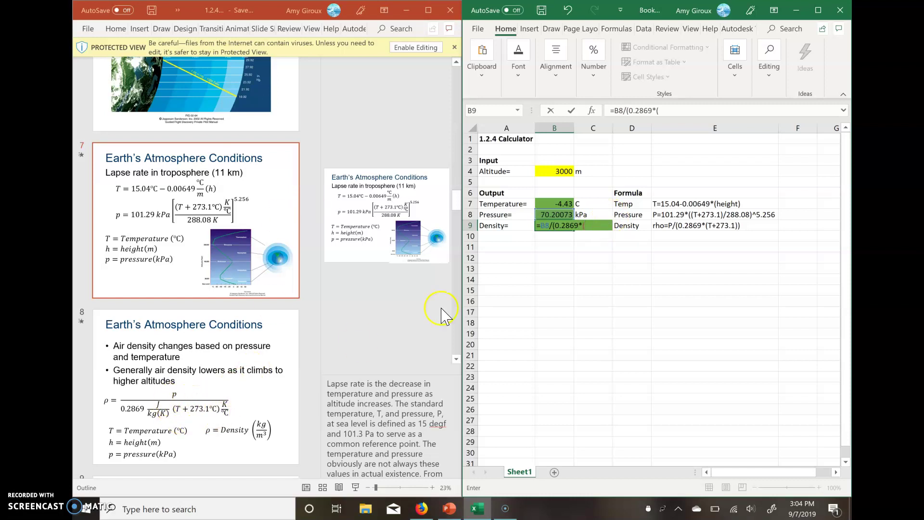
pyautogui.click(556, 205)
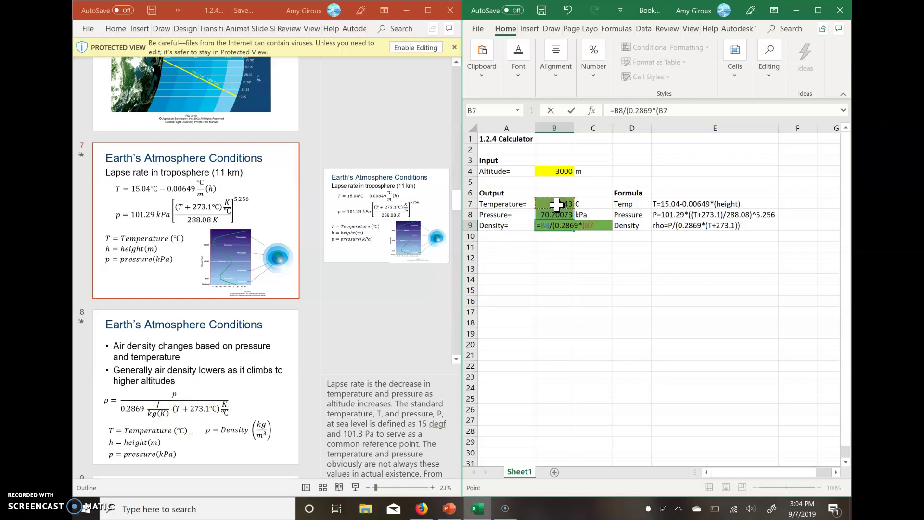
pyautogui.write('+273.1')
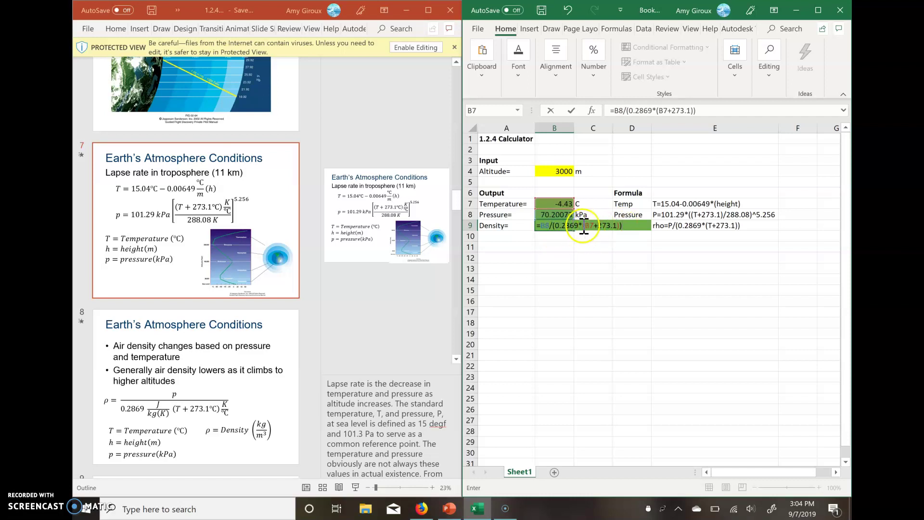
pyautogui.press('Return')
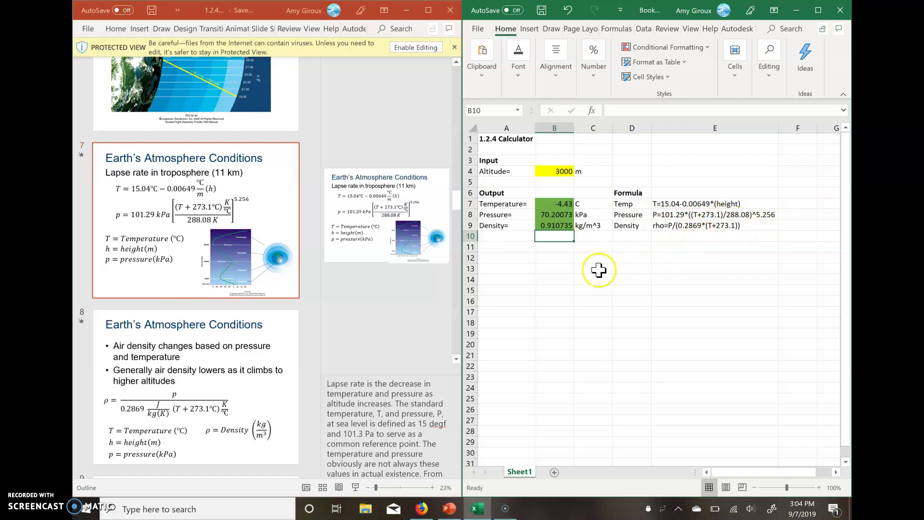
# Set altitude B4 to 2500, updating outputs to -1.185 °C, 74.77327 kPa and 0.958479 kg/m^3.
pyautogui.click(567, 171)
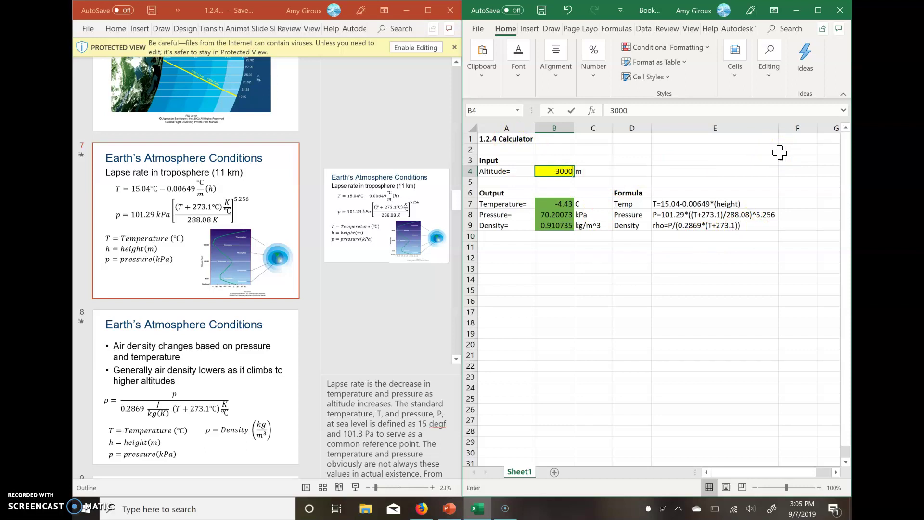
pyautogui.write('2500')
pyautogui.press('Return')
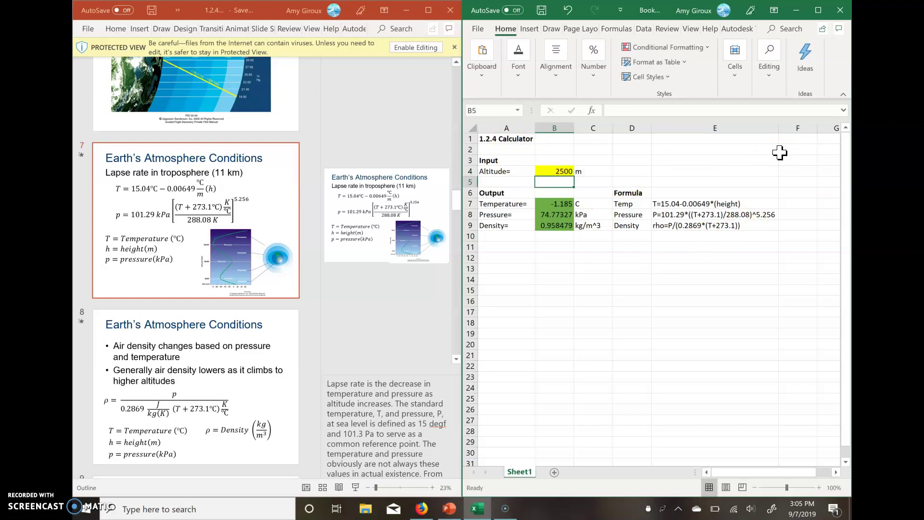